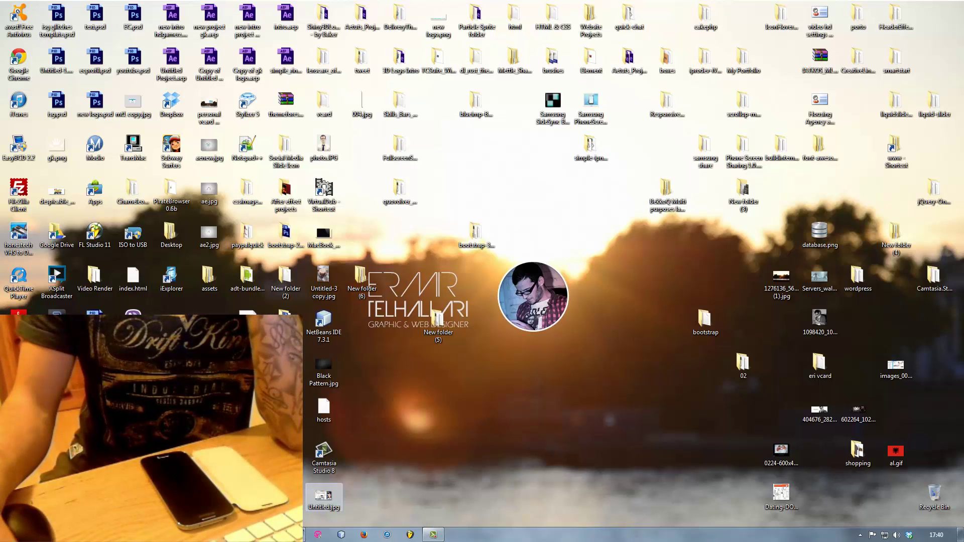
Bring Chrome back and search Google for 'teamviewer'
key(alt+Tab)
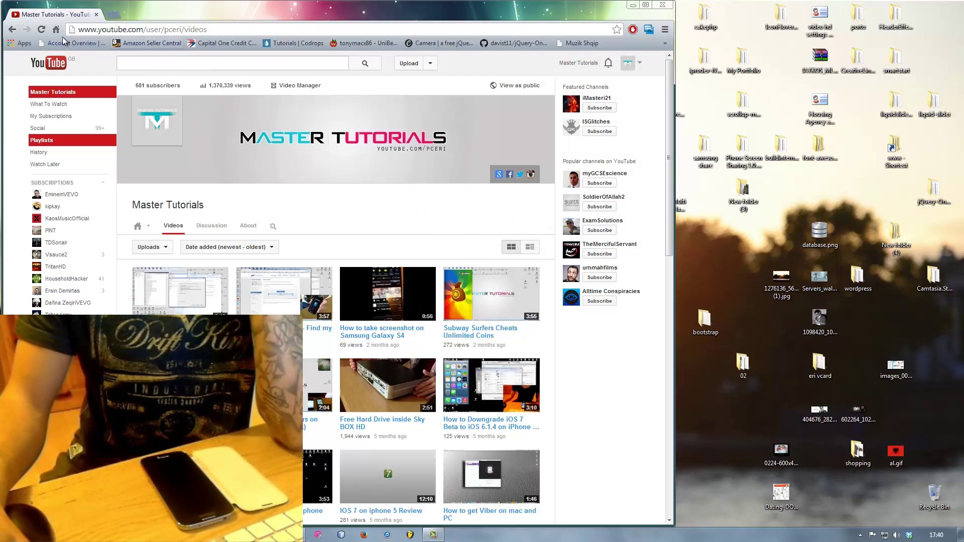
drag(214, 15, 354, 17)
click(196, 31)
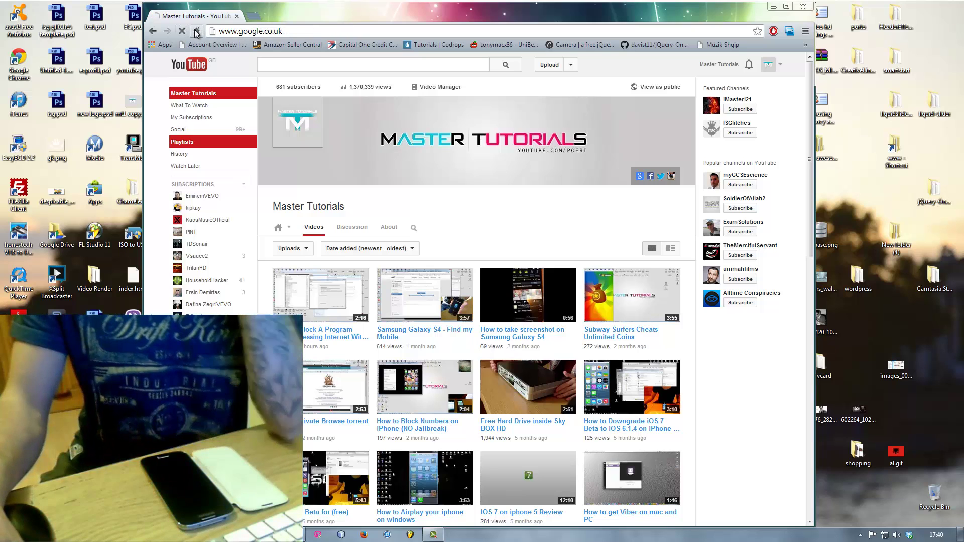
text(tea)
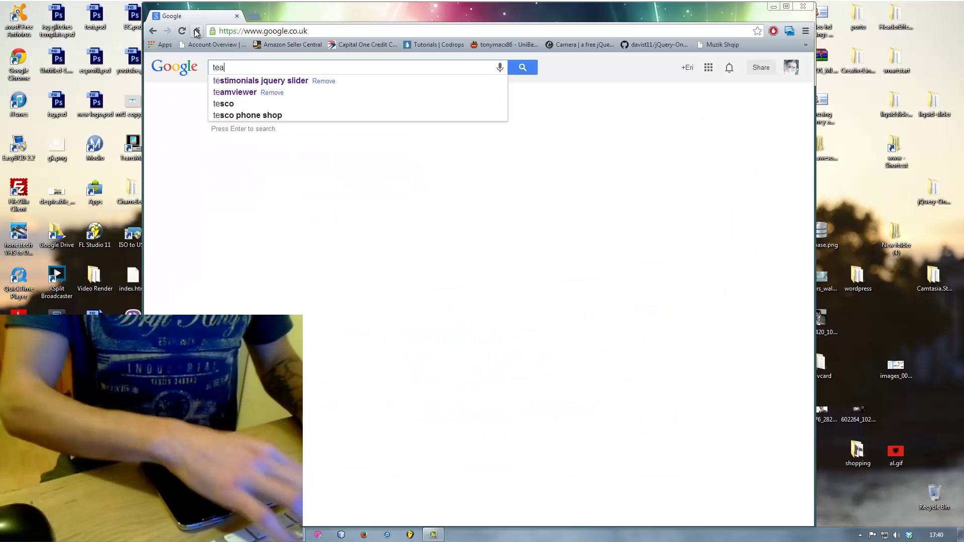
text(mviewer)
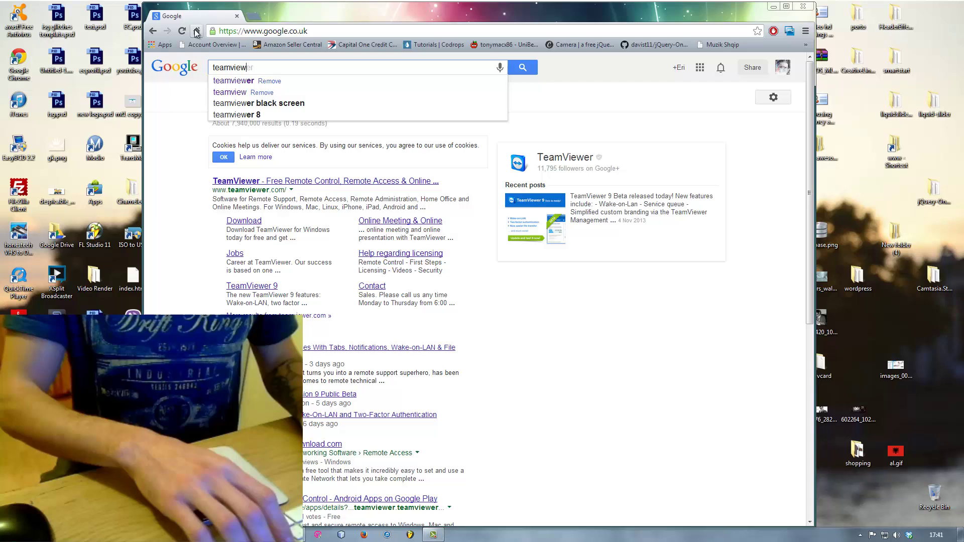
key(Return)
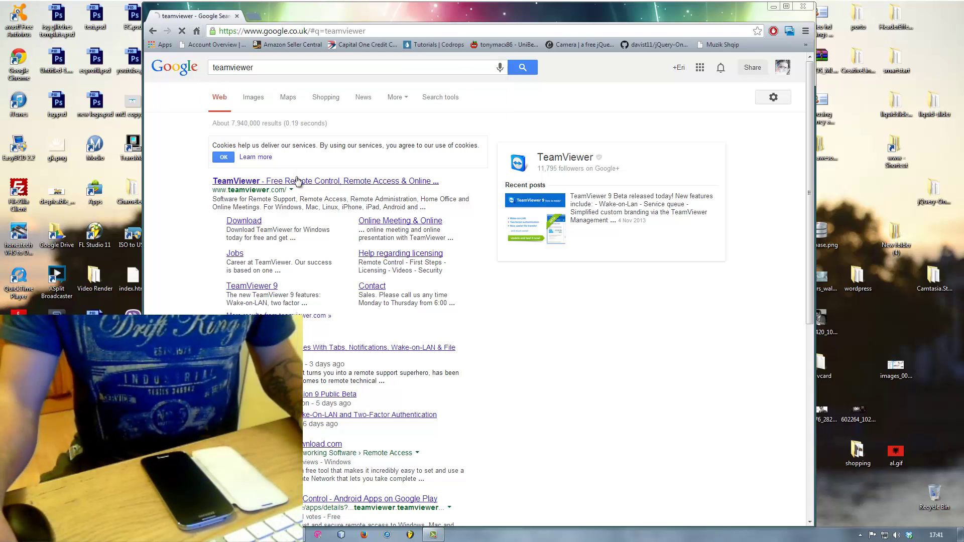
Open teamviewer.com's Windows download page, then minimize the browser to show the desktop
click(302, 182)
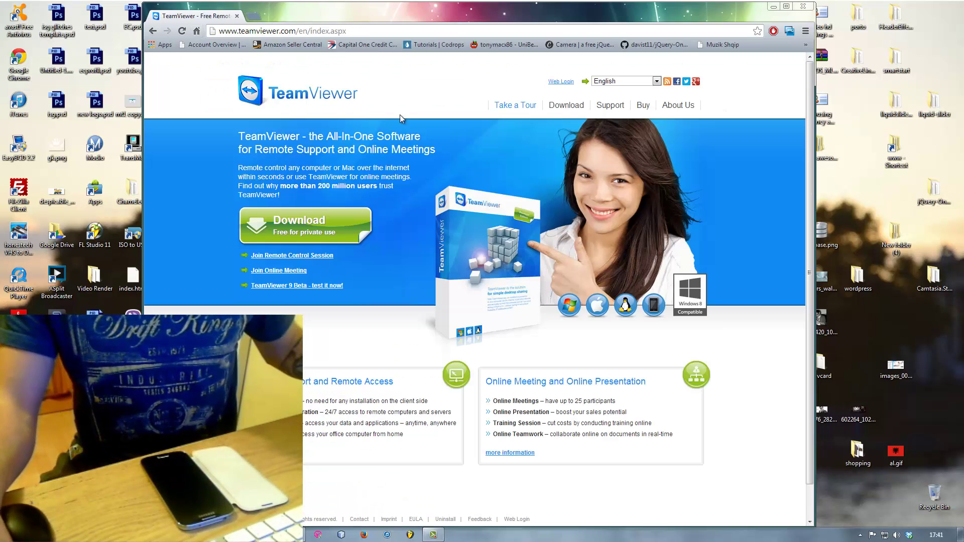
click(566, 105)
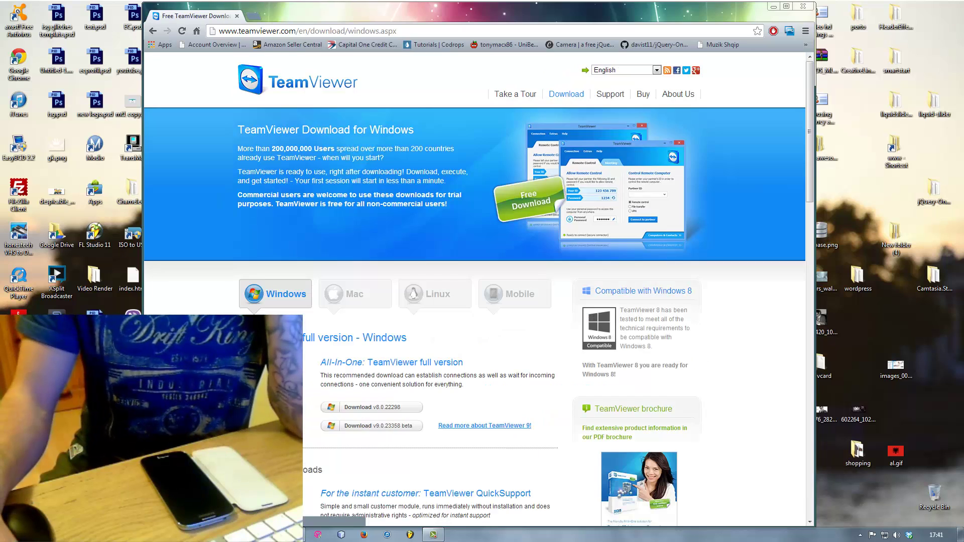
scroll(478, 292, down, 1)
scroll(407, 317, down, 2)
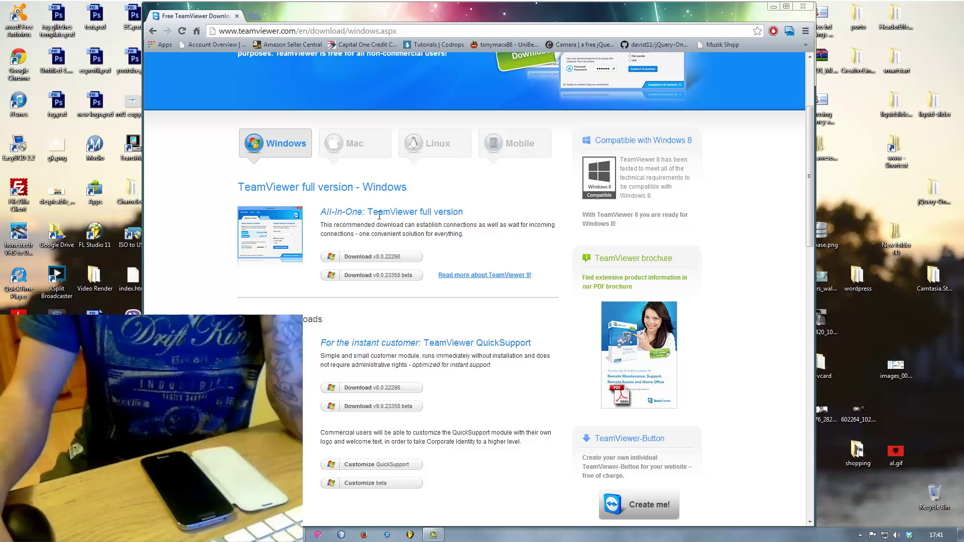
drag(476, 210, 314, 213)
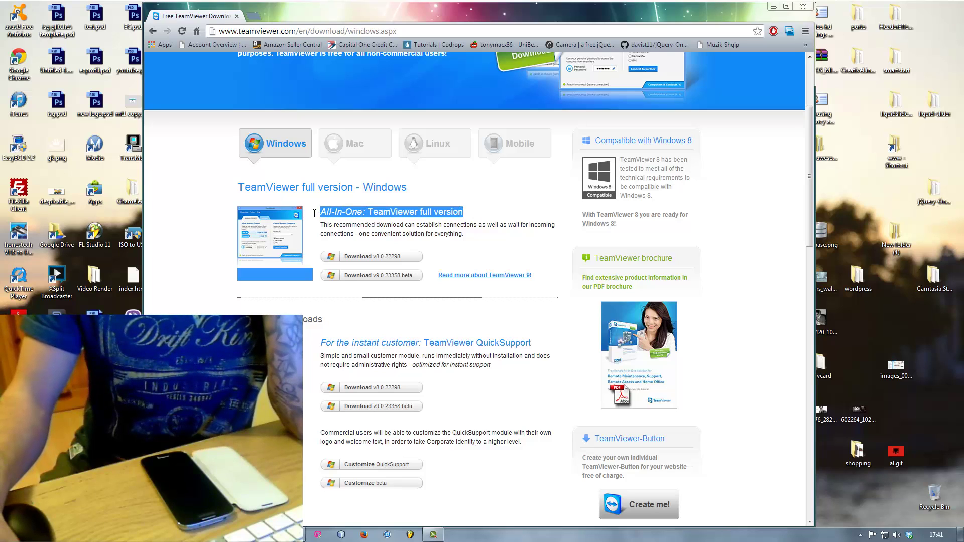
click(368, 212)
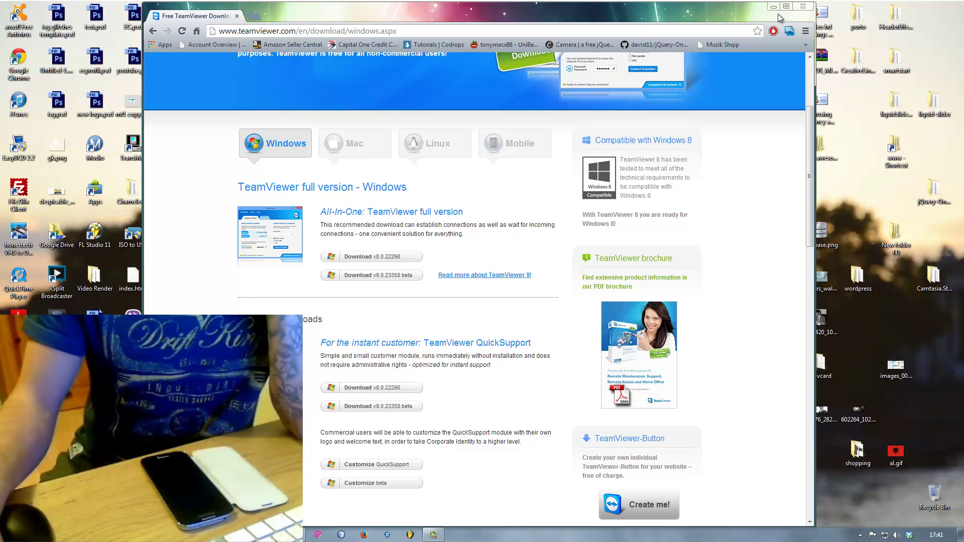
click(803, 6)
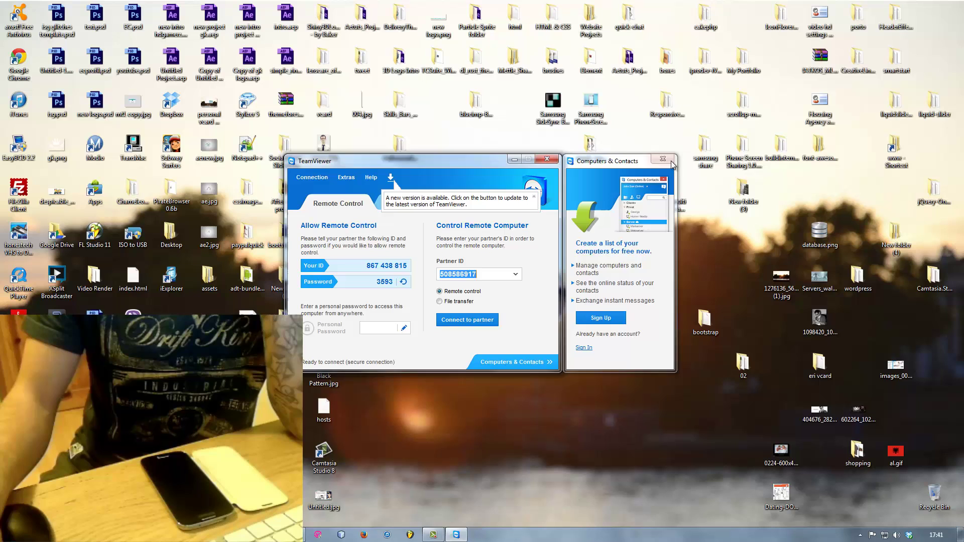
Close the Computers & Contacts panel, the new-version notice and the Windows colour-scheme prompt
click(671, 160)
drag(417, 165, 446, 161)
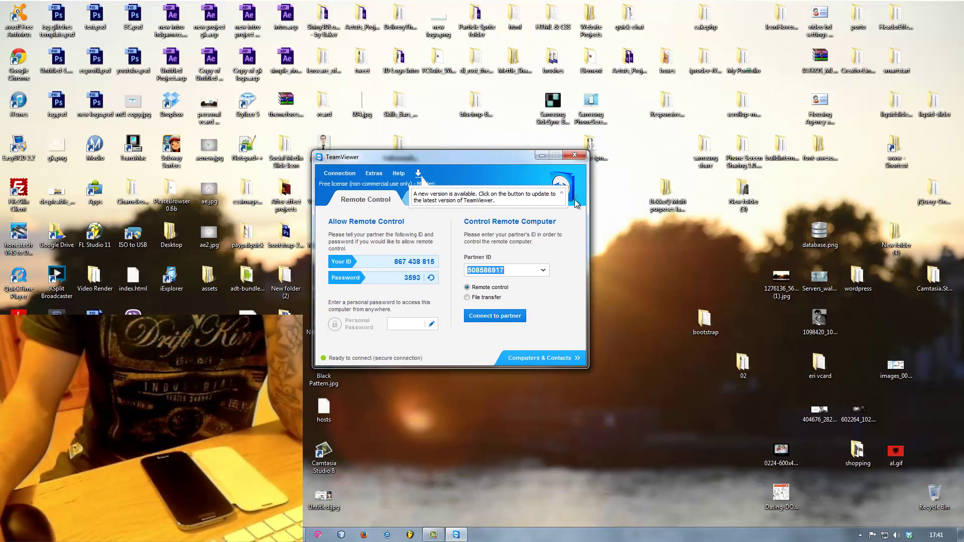
click(561, 193)
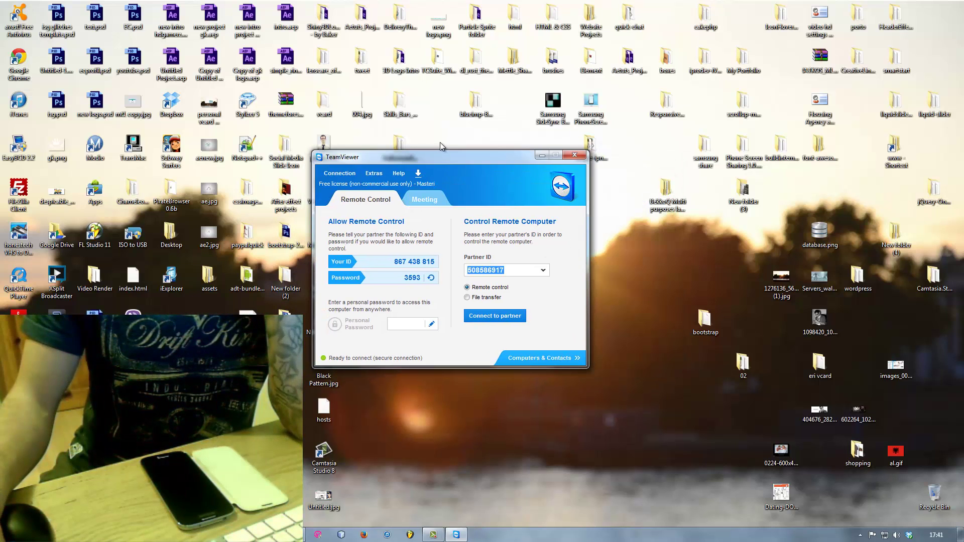
click(511, 270)
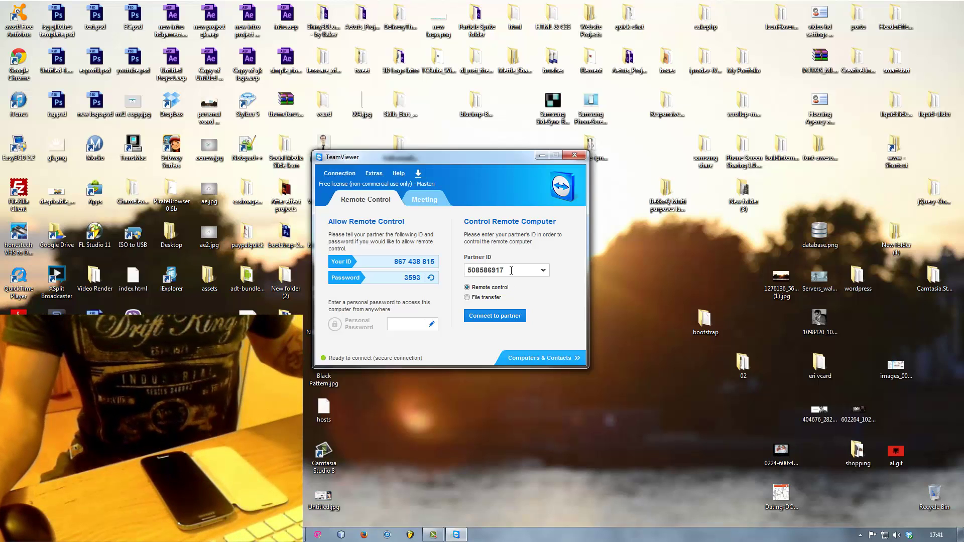
double_click(415, 277)
click(413, 260)
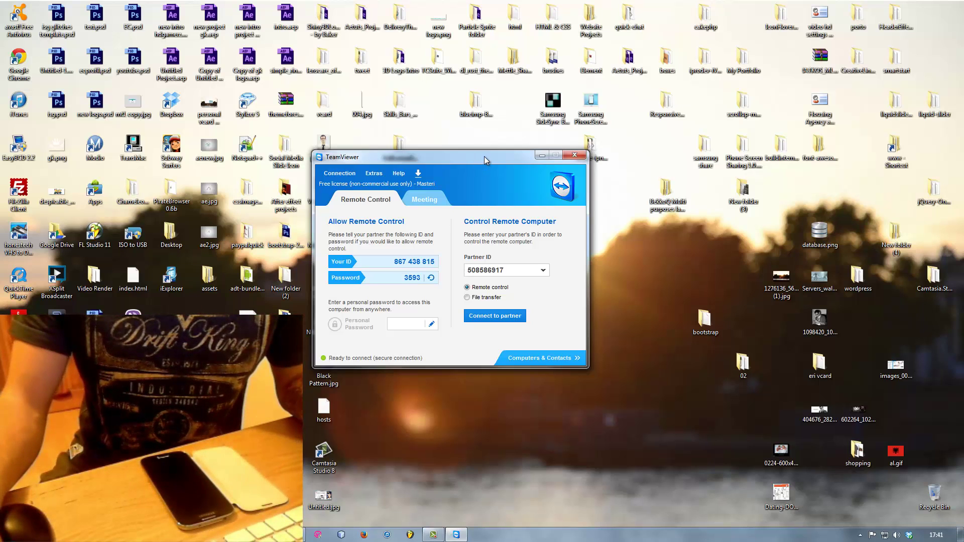
drag(484, 156, 459, 159)
double_click(493, 271)
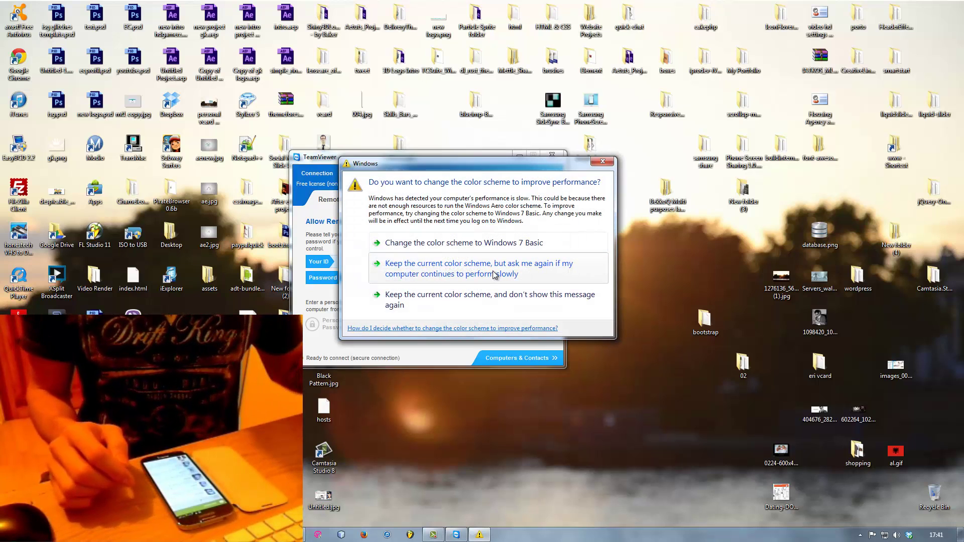
click(602, 162)
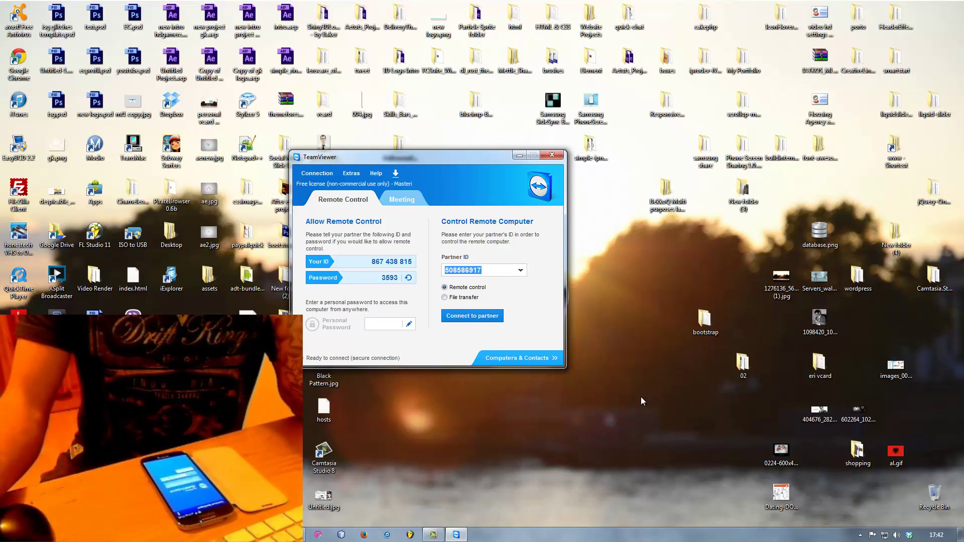
Connect to the partner ID already entered in the TeamViewer main window
drag(455, 156, 421, 155)
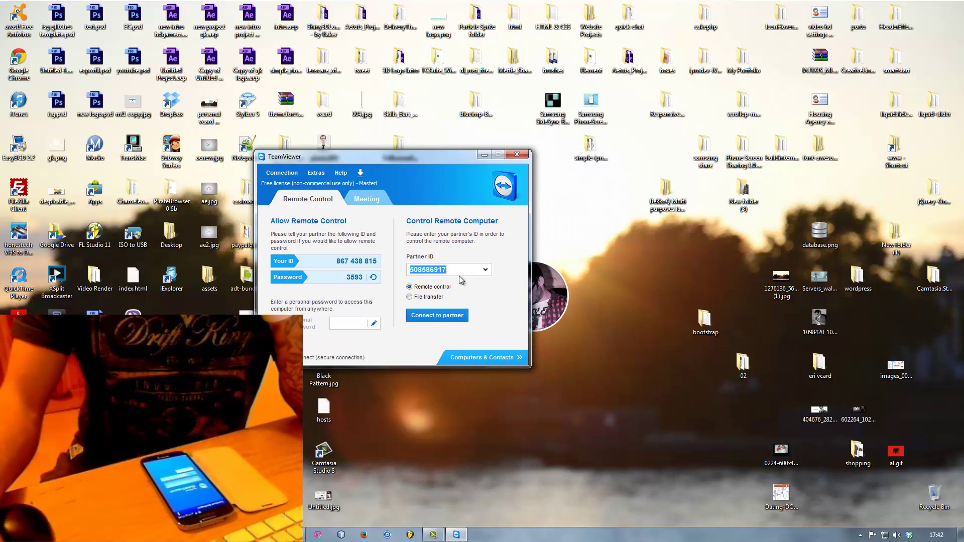
click(457, 270)
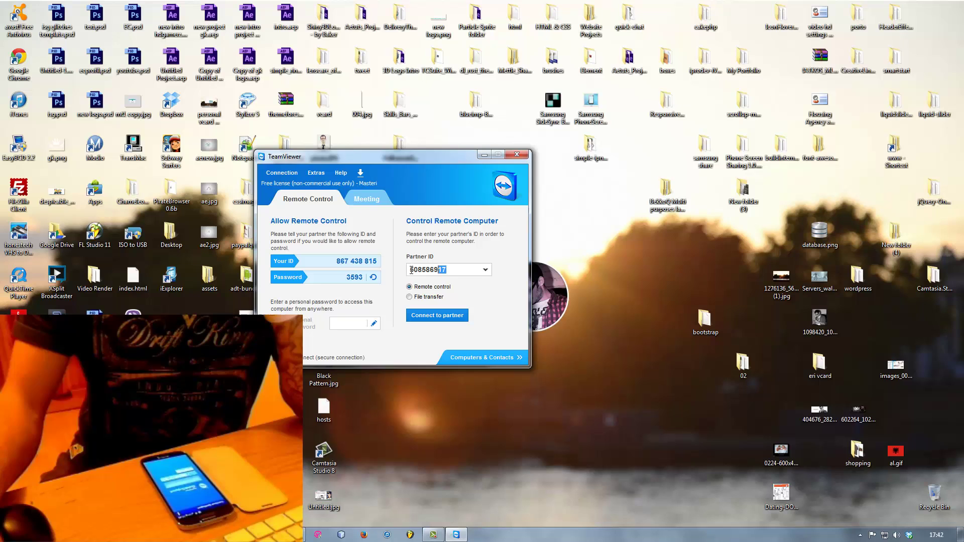
drag(411, 270, 410, 270)
click(455, 270)
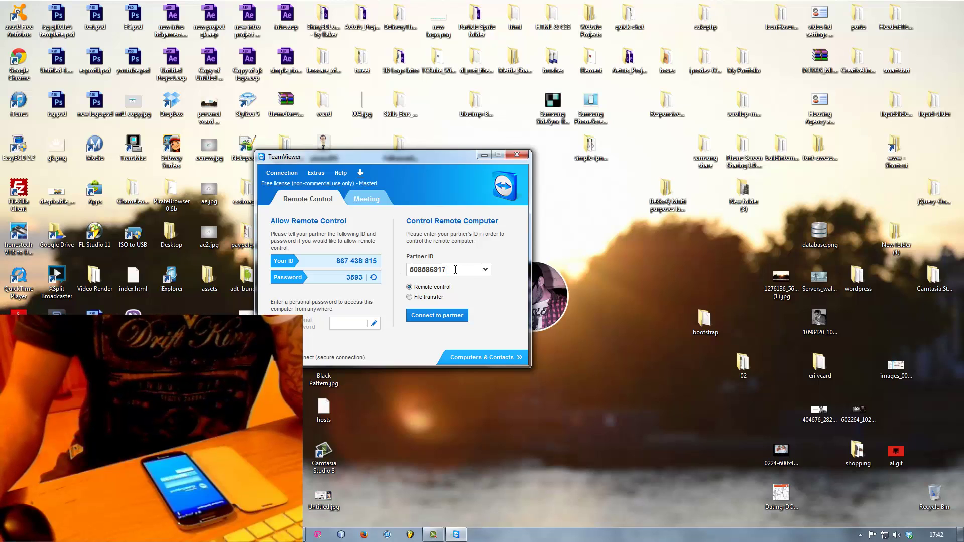
click(439, 318)
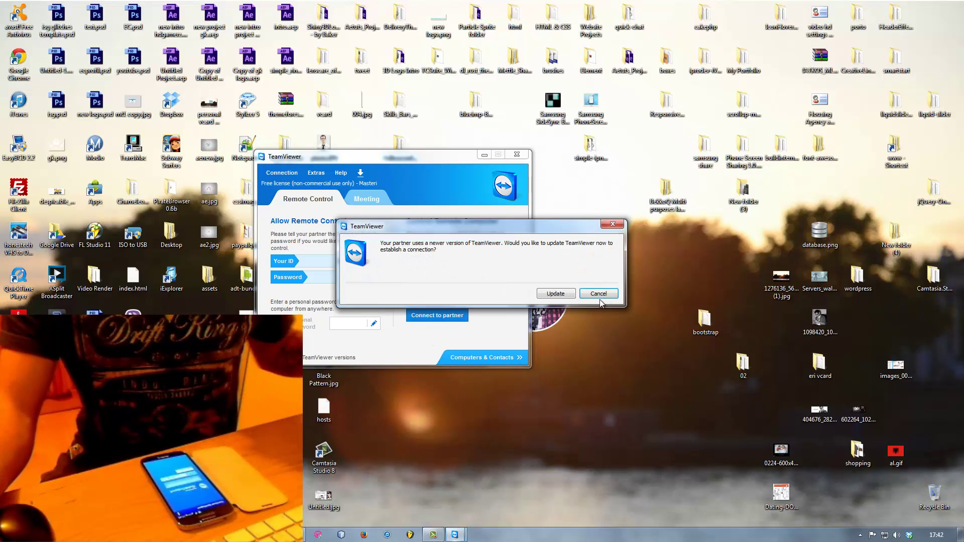
Cancel the update prompt, then update TeamViewer to the newer version from the update icon
click(598, 295)
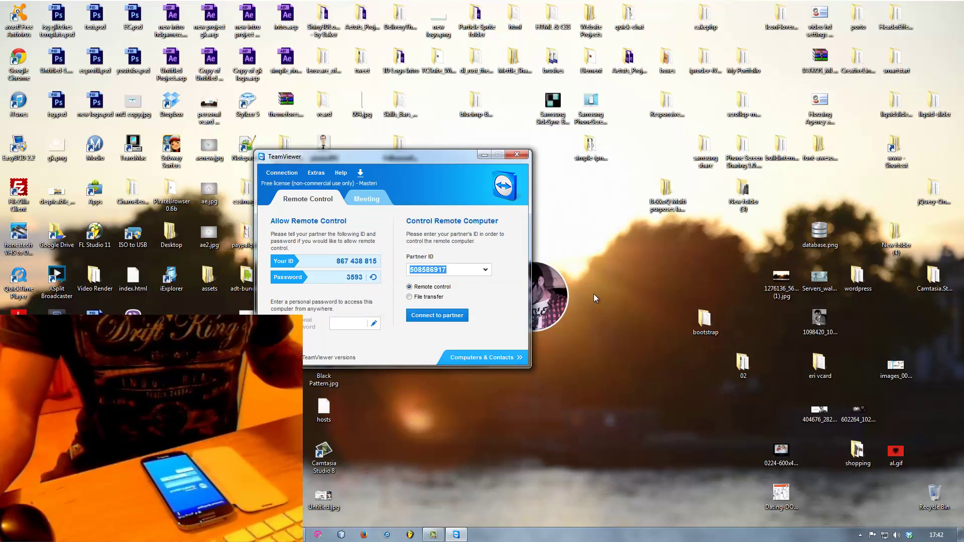
click(360, 173)
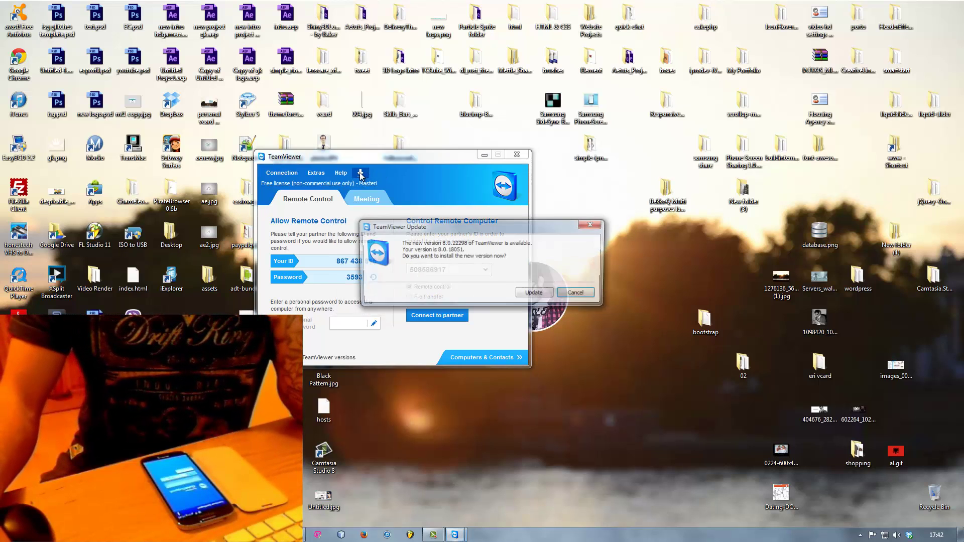
click(533, 292)
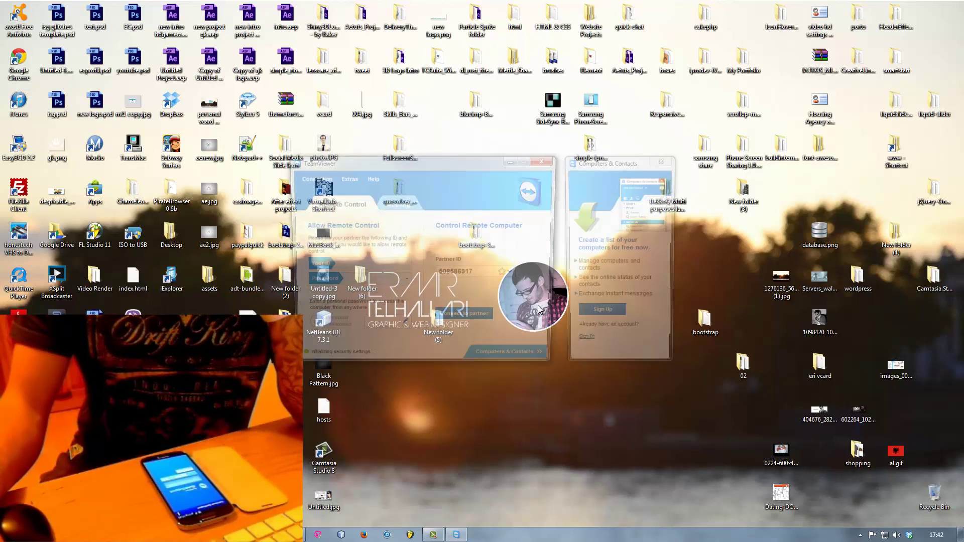
Close the contacts panel and connect to the Android phone's partner ID
click(663, 159)
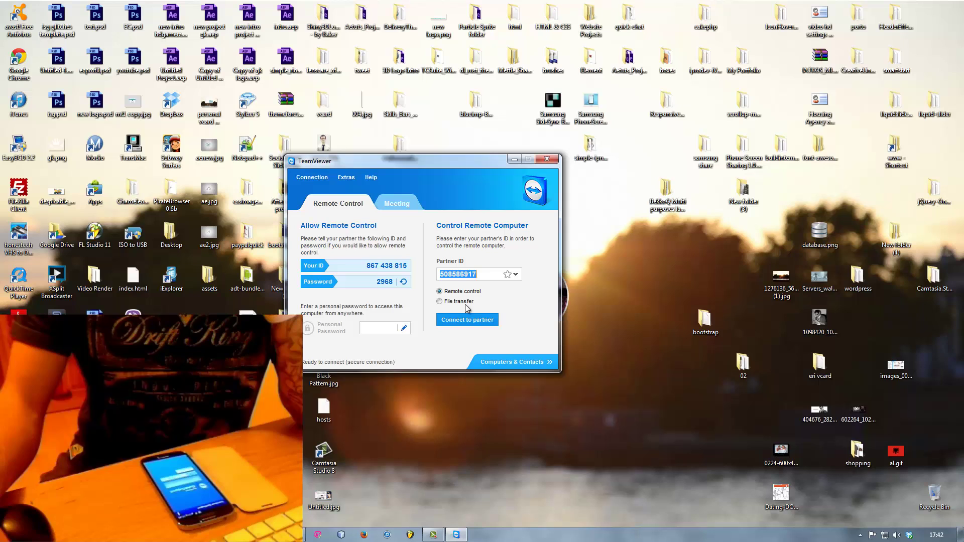
click(475, 275)
click(467, 319)
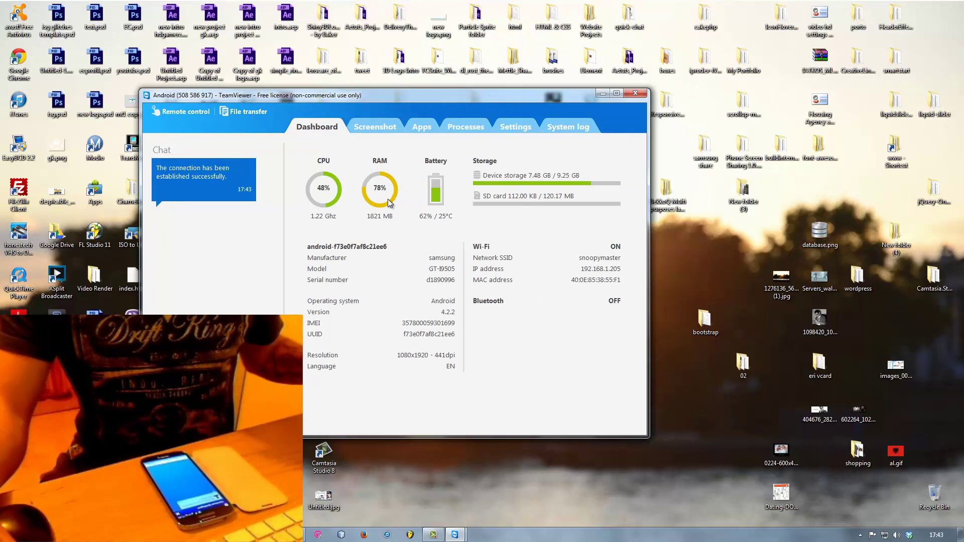
Browse the phone's Apps, Processes and Settings tabs, then return to Dashboard and move the window left
click(377, 127)
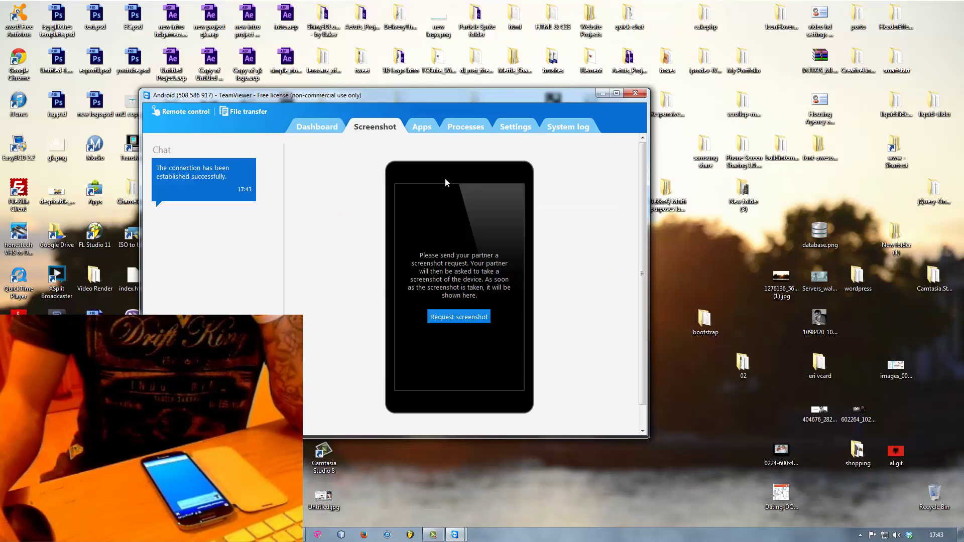
click(425, 129)
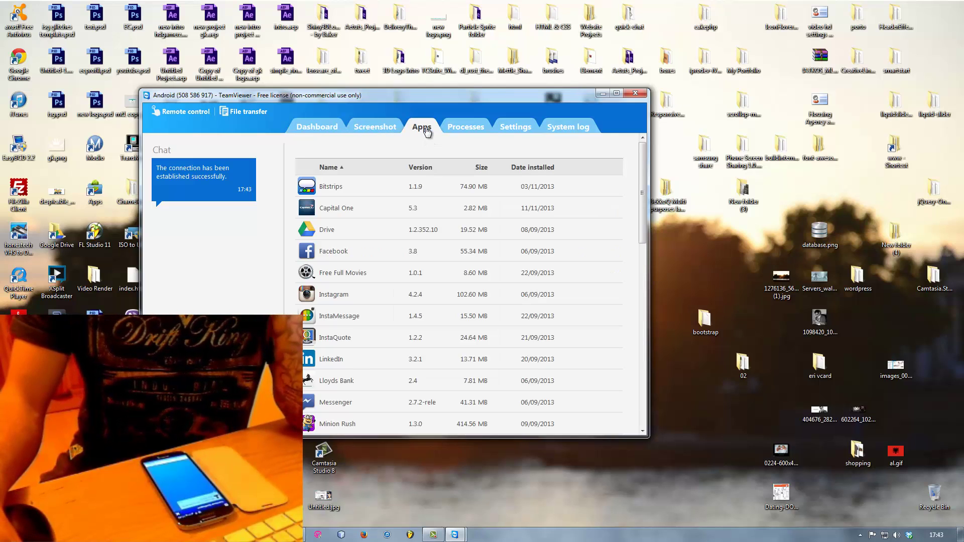
click(460, 129)
click(512, 130)
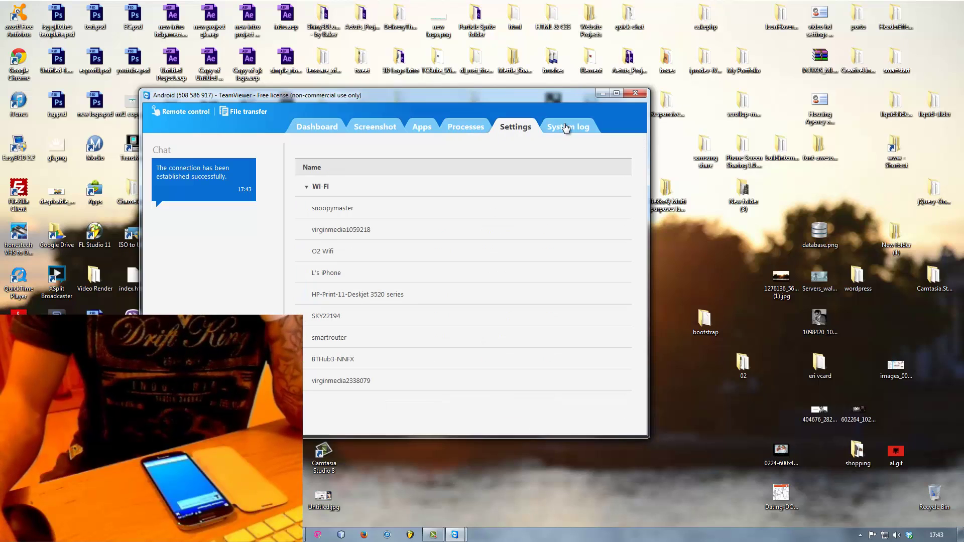
click(315, 127)
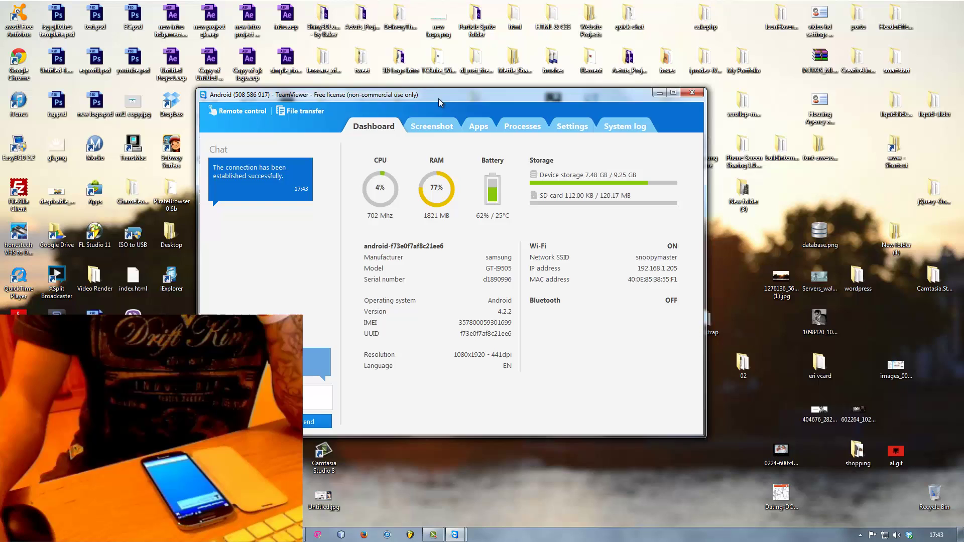
drag(439, 98, 466, 98)
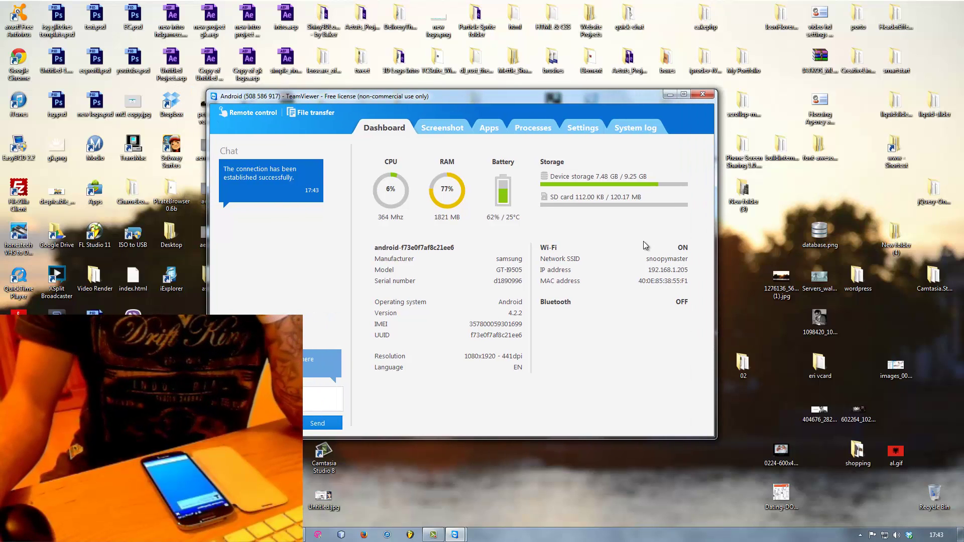
drag(554, 101, 427, 101)
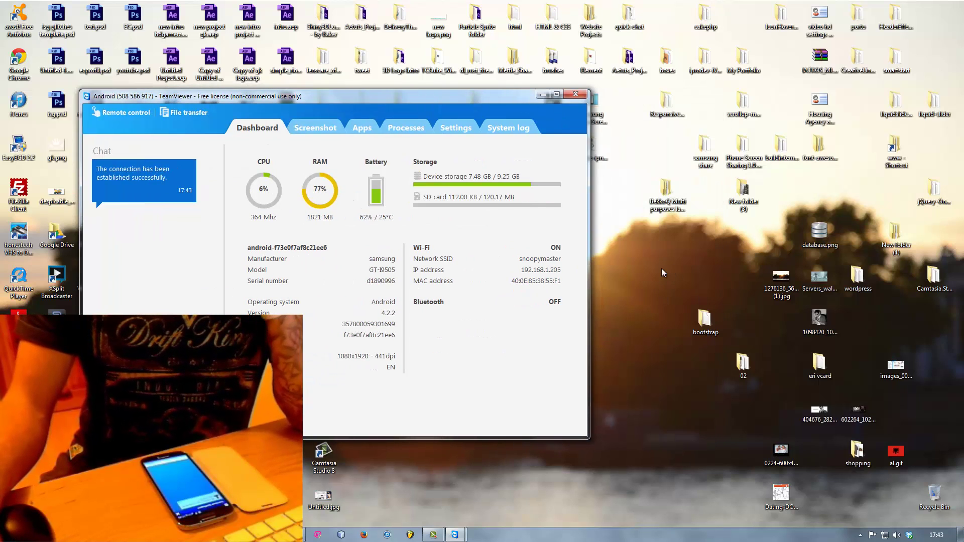
Start remote control of the phone and place its screen window at the desktop's right edge
click(125, 116)
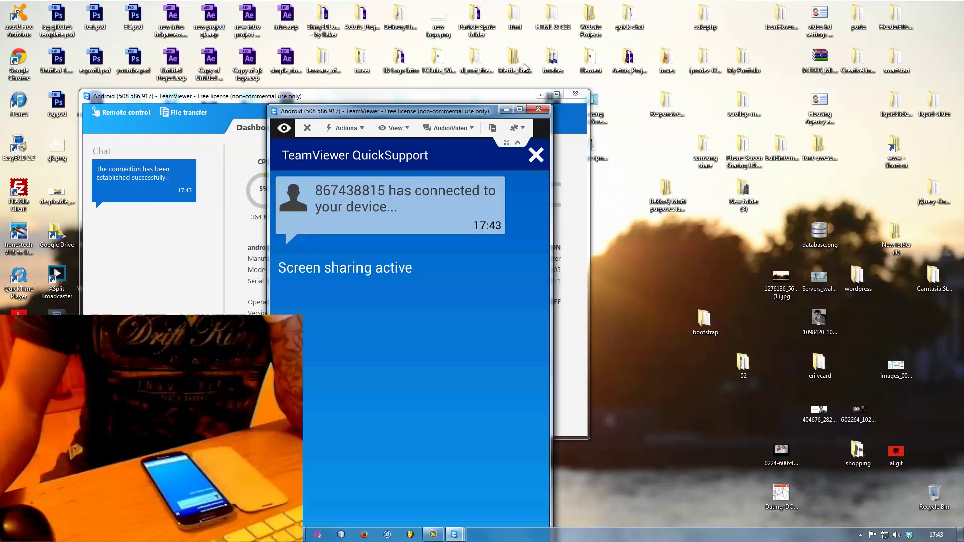
drag(435, 41, 616, 41)
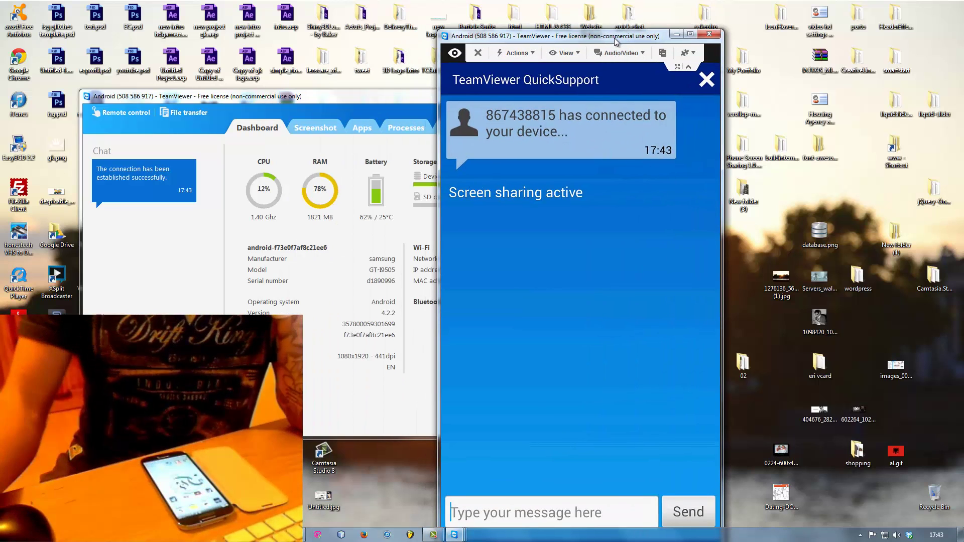
drag(534, 41, 763, 12)
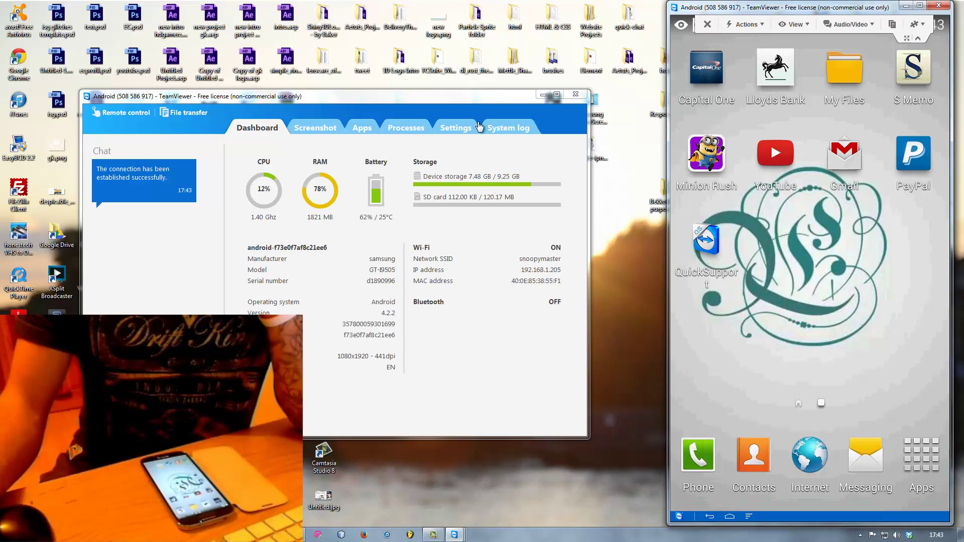
Minimize the dashboard, collapse the remote toolbar, and centre the phone window on the music-widget page
click(543, 94)
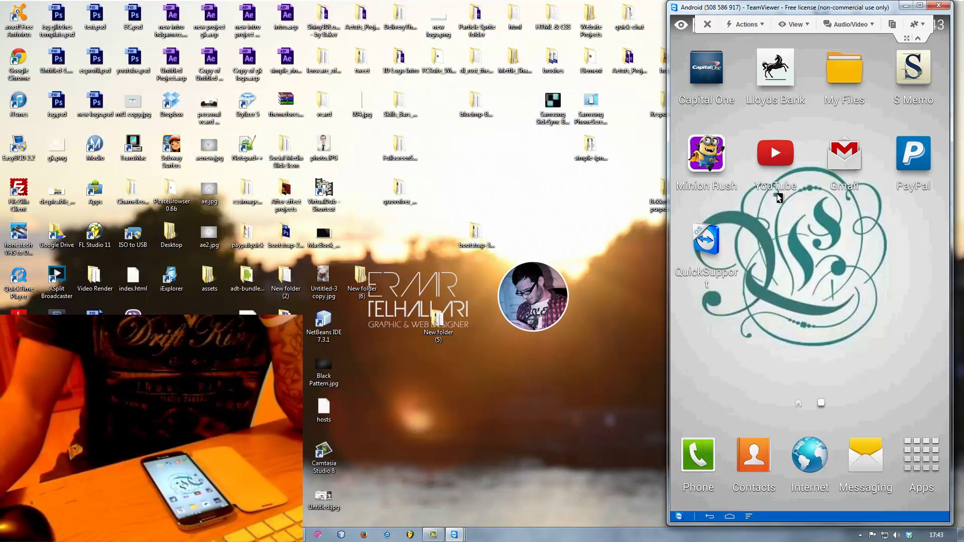
drag(773, 327, 819, 323)
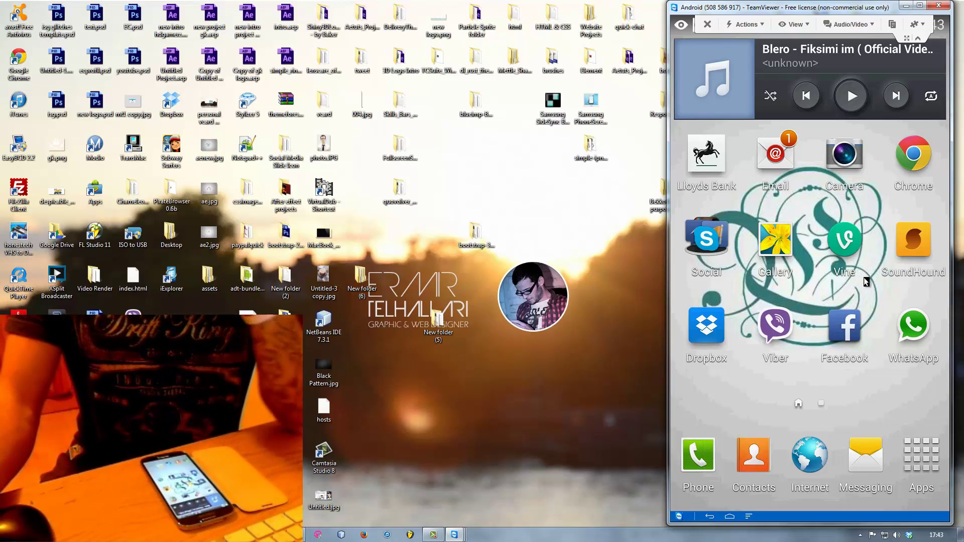
click(918, 39)
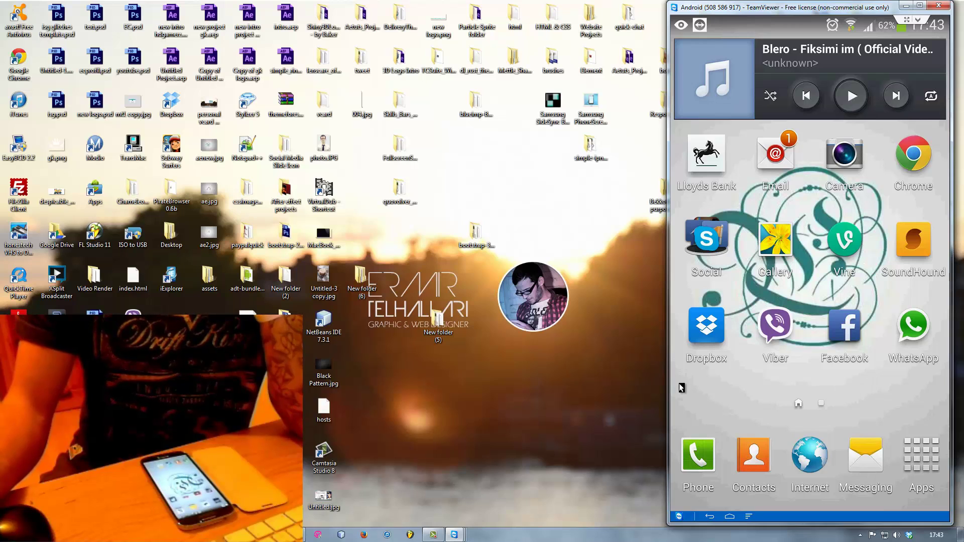
drag(832, 348, 783, 346)
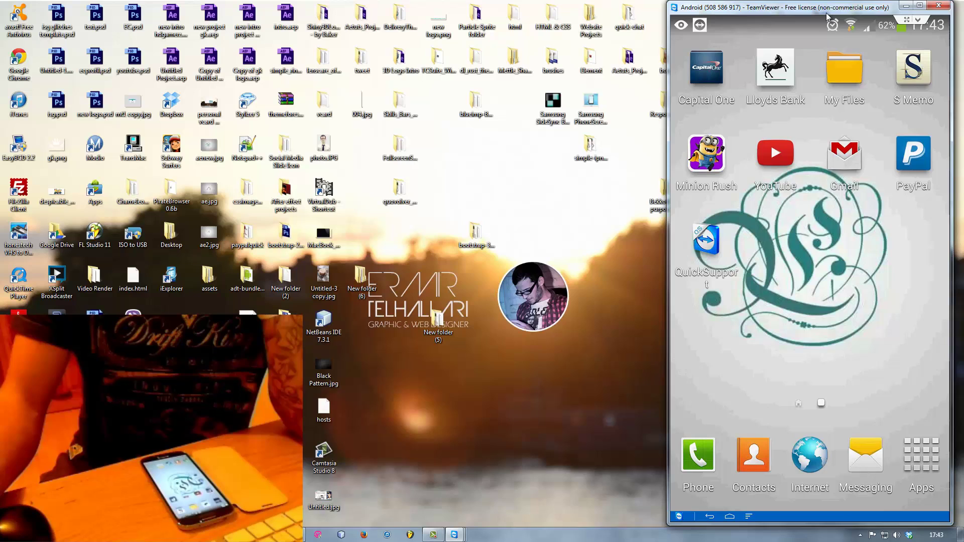
drag(826, 14, 552, 17)
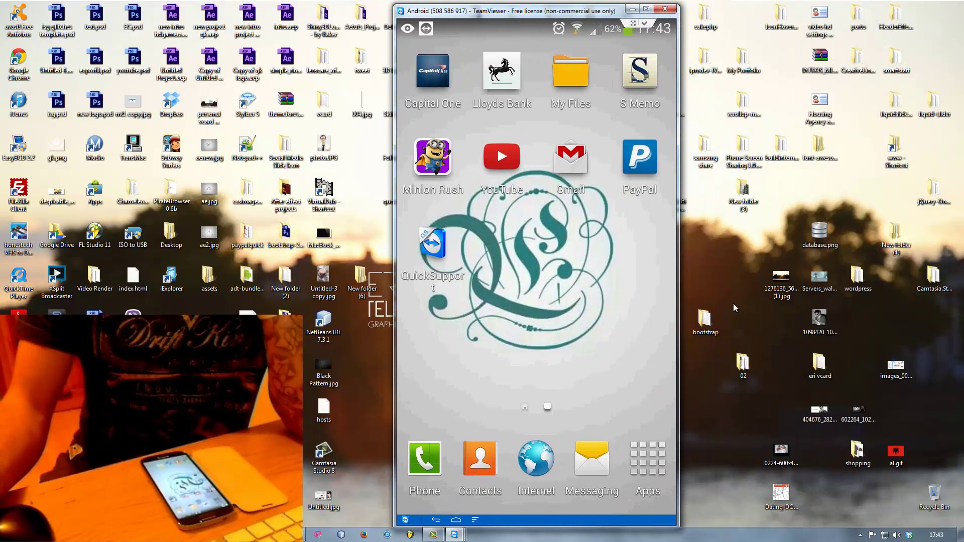
drag(507, 407, 583, 396)
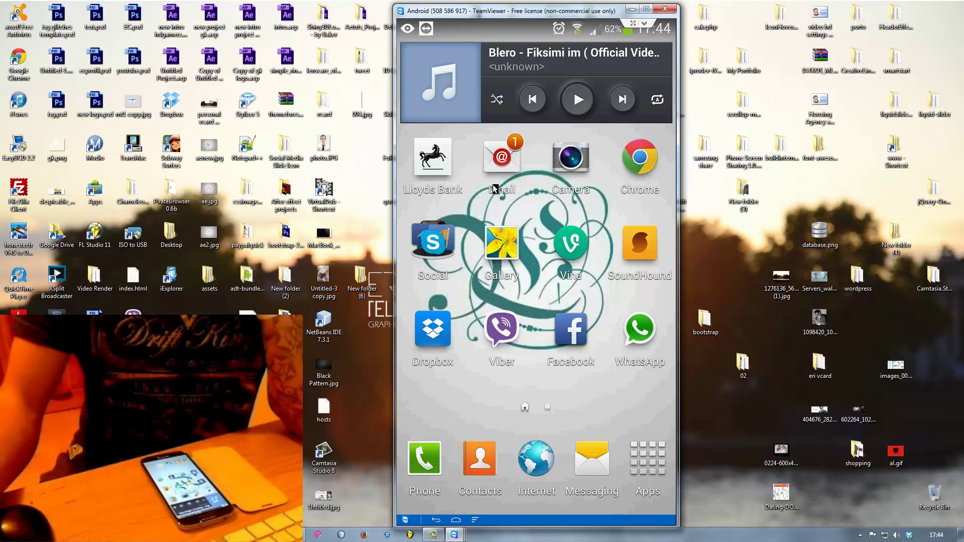
Launch S Memo from Apps, start a new text memo and type 'this is test from pc'
click(653, 465)
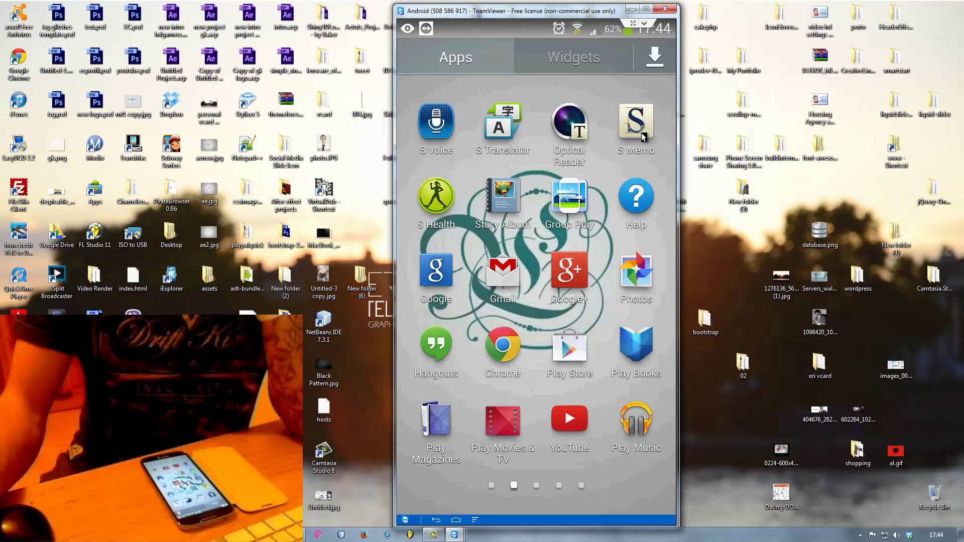
click(640, 132)
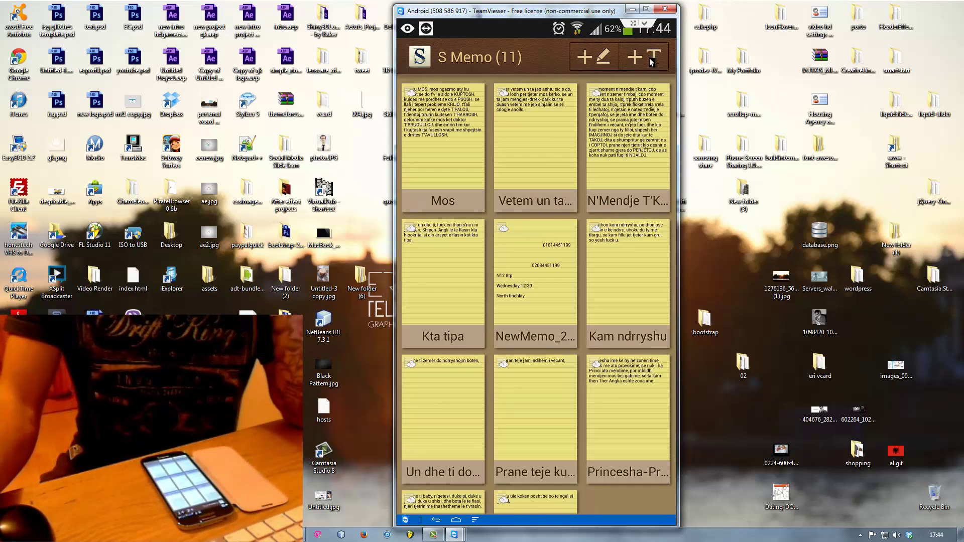
click(651, 62)
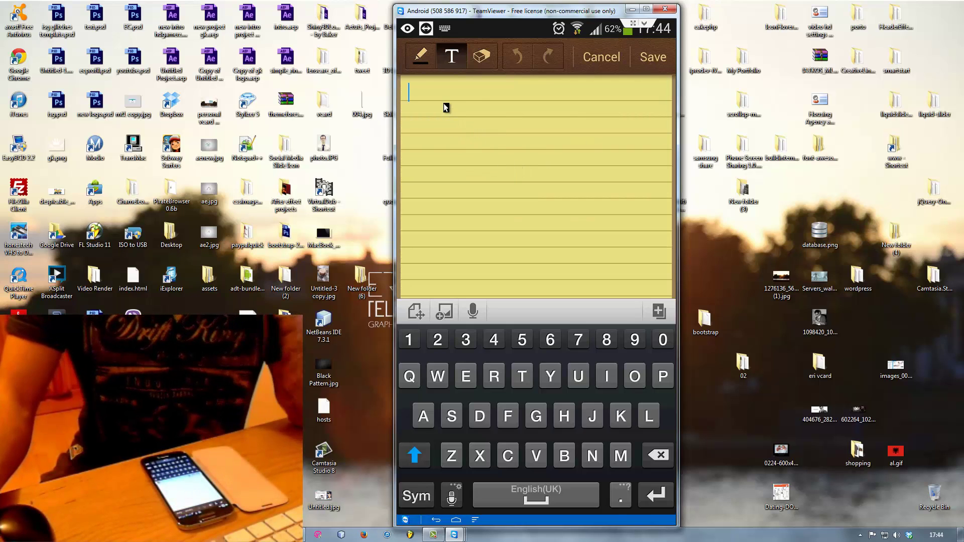
text(t)
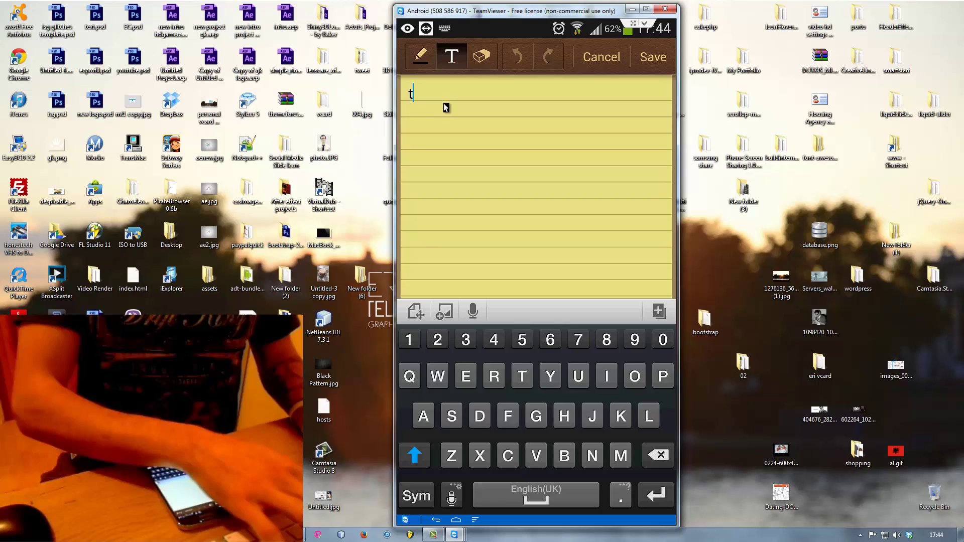
text(his is t)
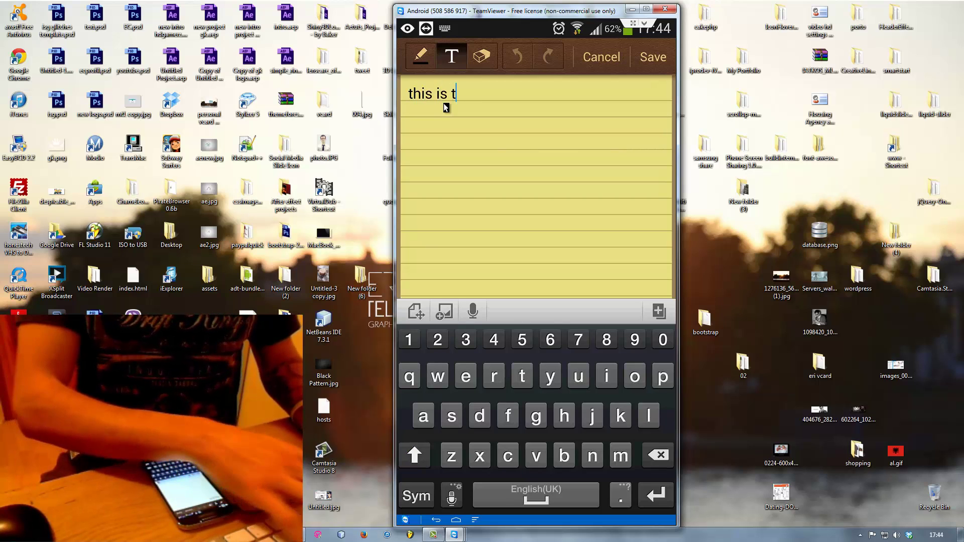
text(est )
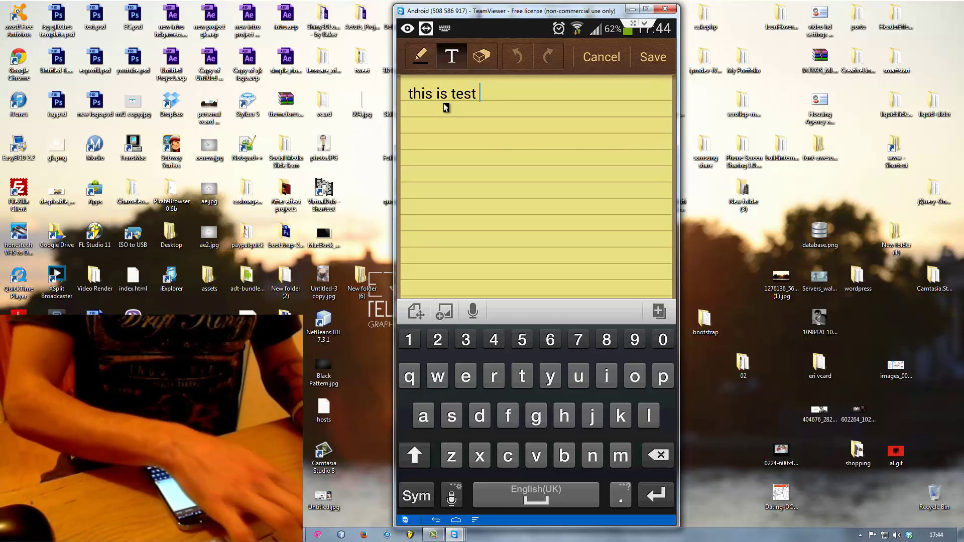
text(from )
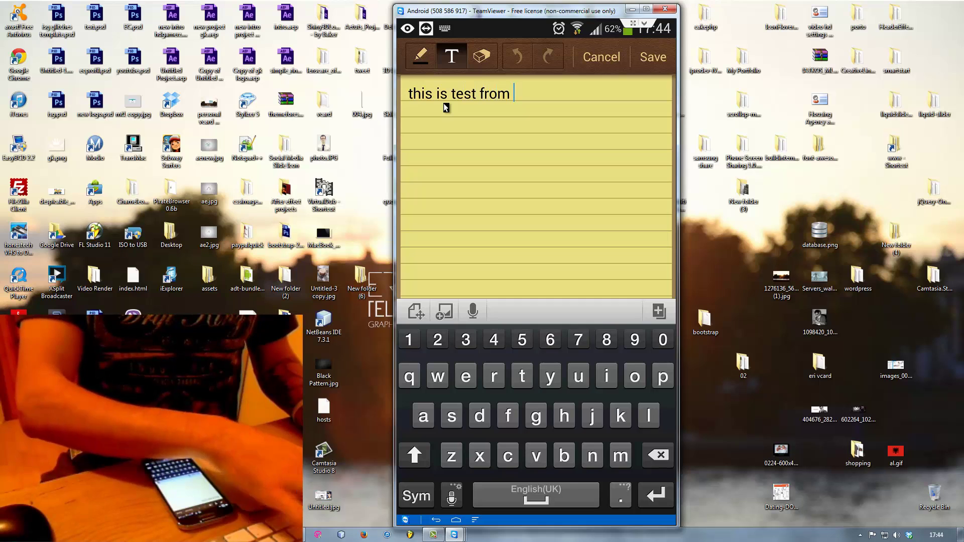
text(pc)
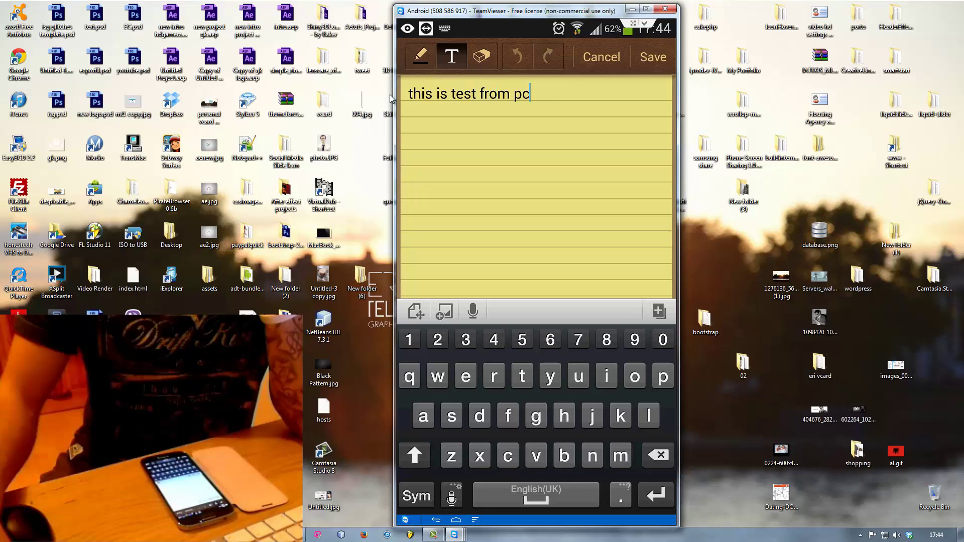
Cancel the memo, confirm discarding it, and go back to the home screen
click(593, 58)
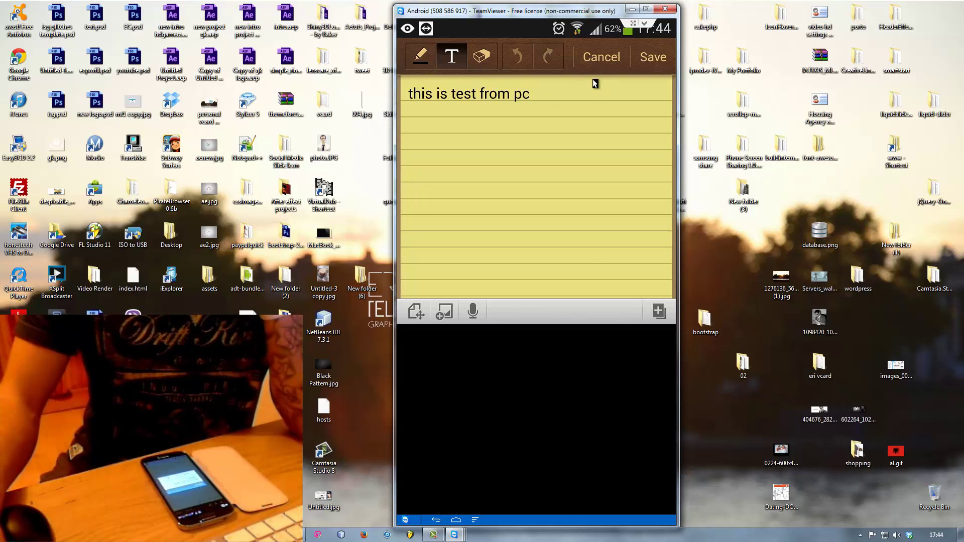
click(598, 331)
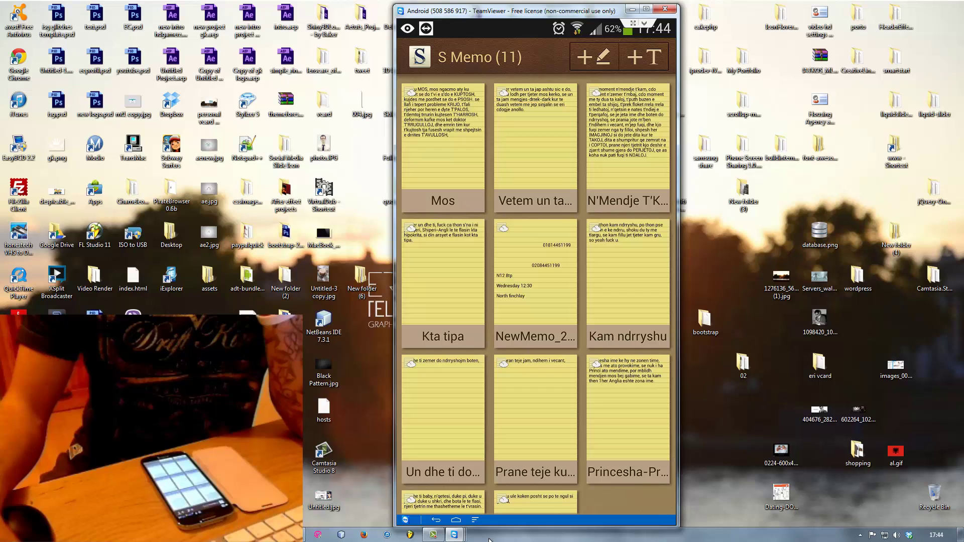
click(438, 521)
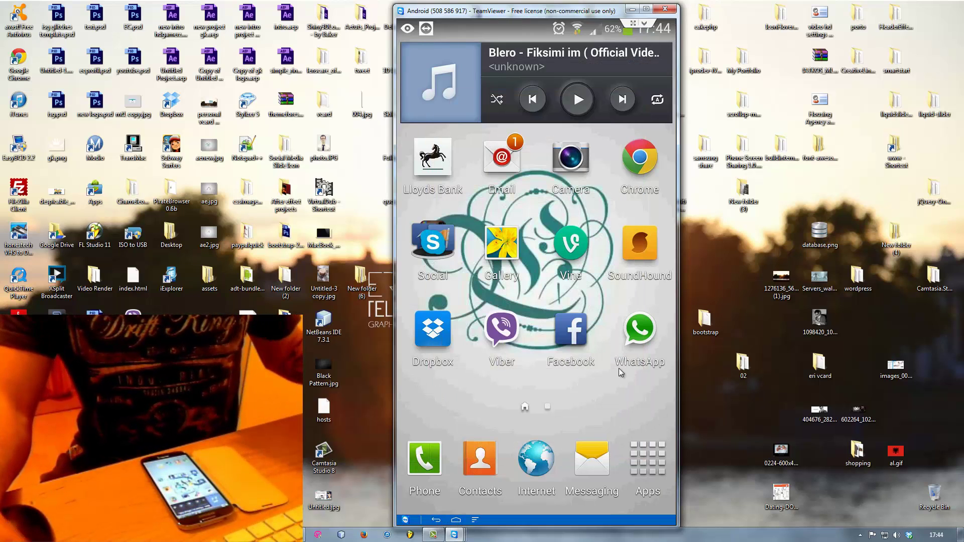
Move the phone window further right and swipe across the home screen
drag(535, 15, 624, 14)
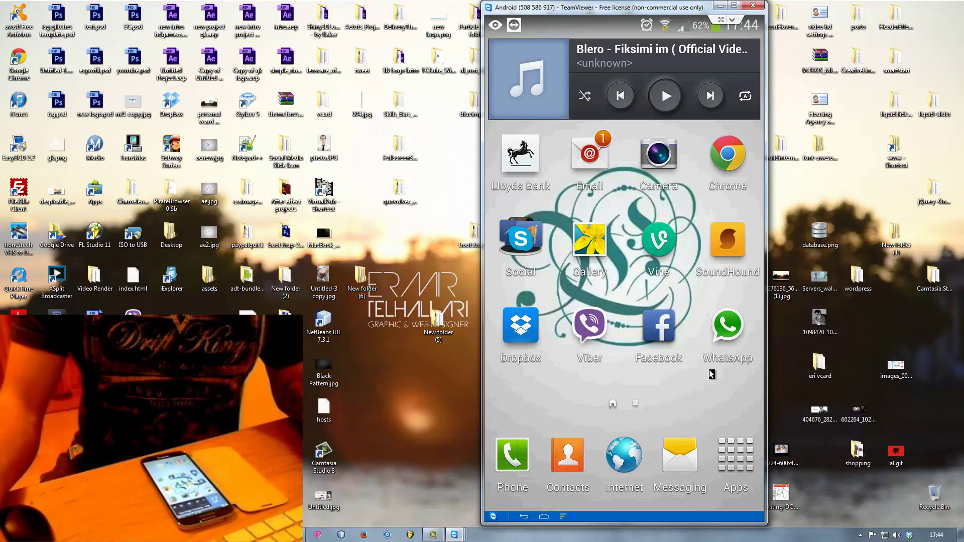
mouse_move(712, 375)
mouse_down()
mouse_move(650, 376)
mouse_move(697, 376)
mouse_up()
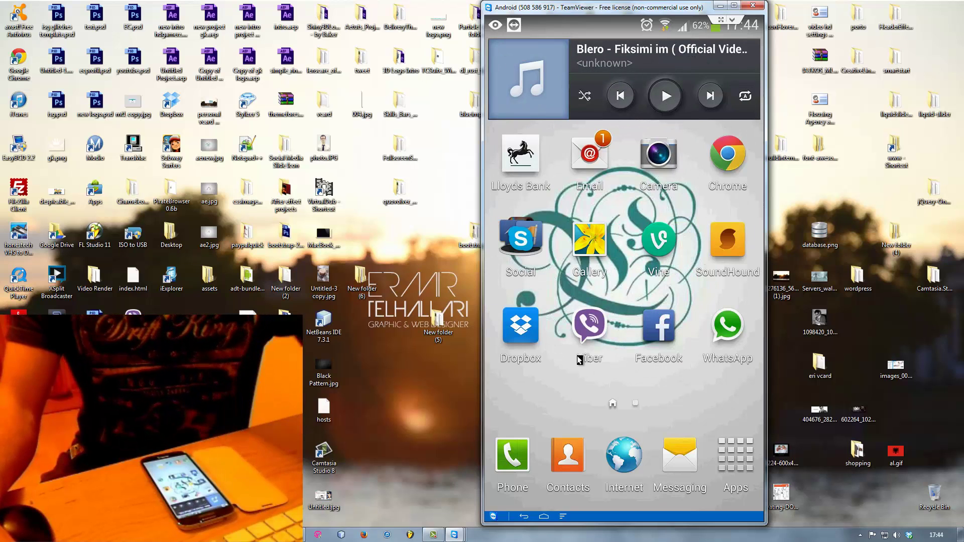